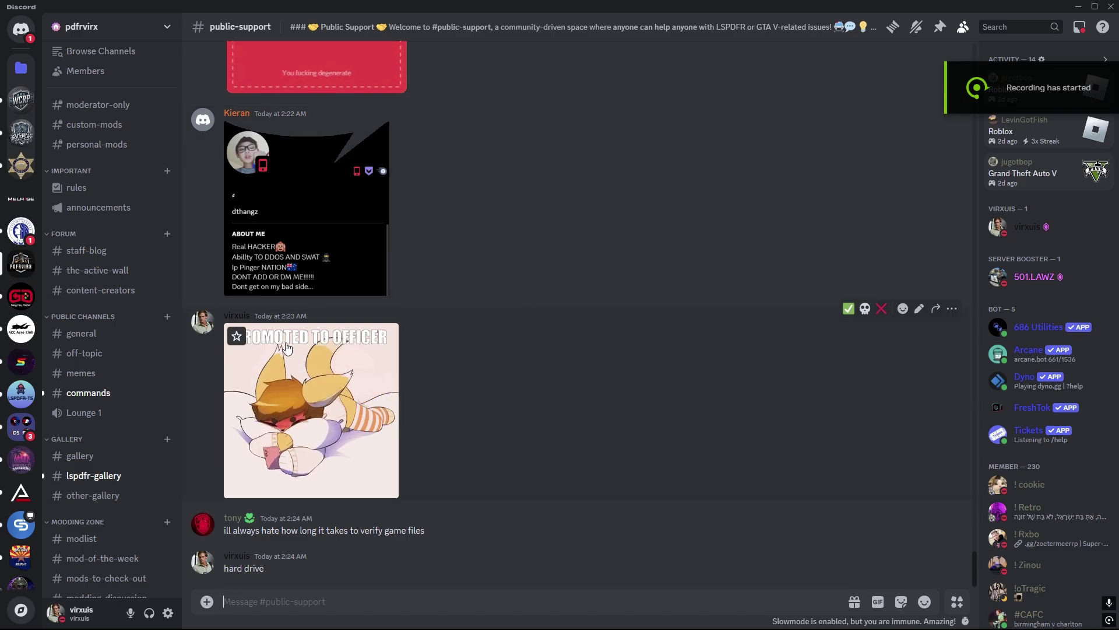
{"action": "scroll", "coordinate": [365, 446], "scroll_direction": "up", "scroll_amount": 5}
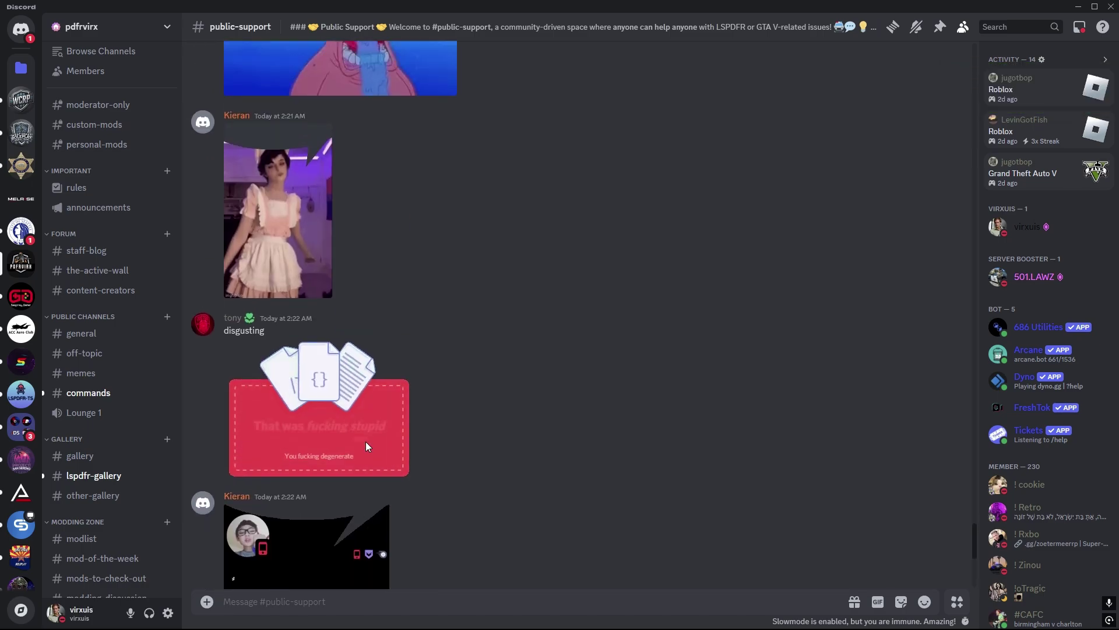
{"action": "scroll", "coordinate": [366, 445], "scroll_direction": "up", "scroll_amount": 5}
{"action": "scroll", "coordinate": [367, 445], "scroll_direction": "up", "scroll_amount": 5}
{"action": "scroll", "coordinate": [366, 445], "scroll_direction": "up", "scroll_amount": 5}
{"action": "scroll", "coordinate": [367, 445], "scroll_direction": "up", "scroll_amount": 5}
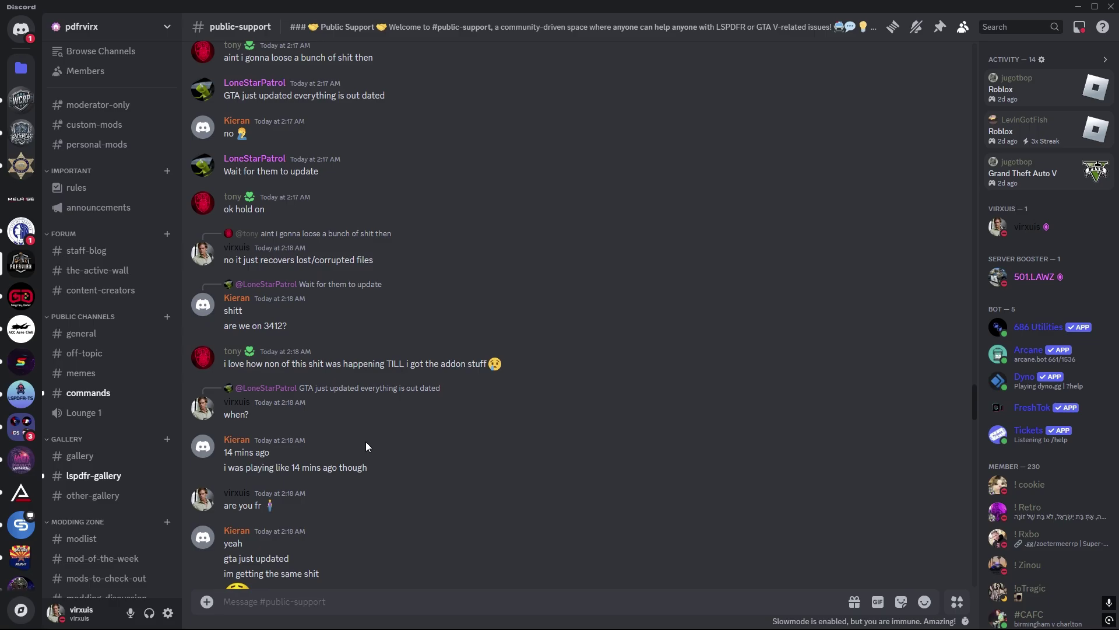
{"action": "scroll", "coordinate": [366, 442], "scroll_direction": "up", "scroll_amount": 5}
{"action": "scroll", "coordinate": [366, 441], "scroll_direction": "up", "scroll_amount": 3}
- Look at the enlarged error screenshot, then go to the modlist channel
{"action": "left_click", "coordinate": [364, 445]}
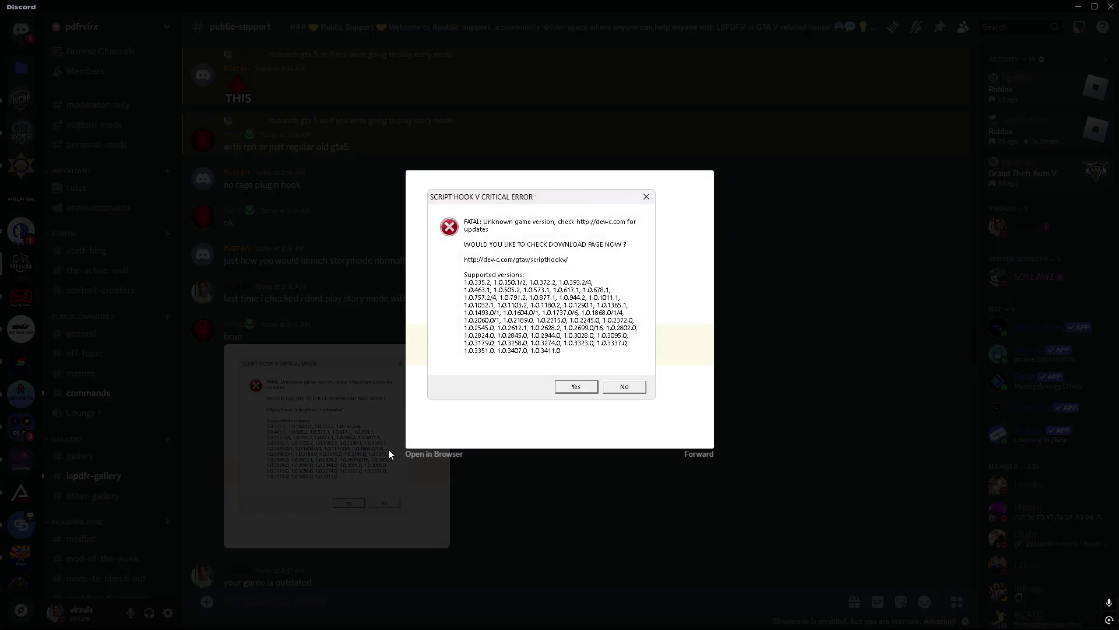
{"action": "left_click", "coordinate": [389, 454]}
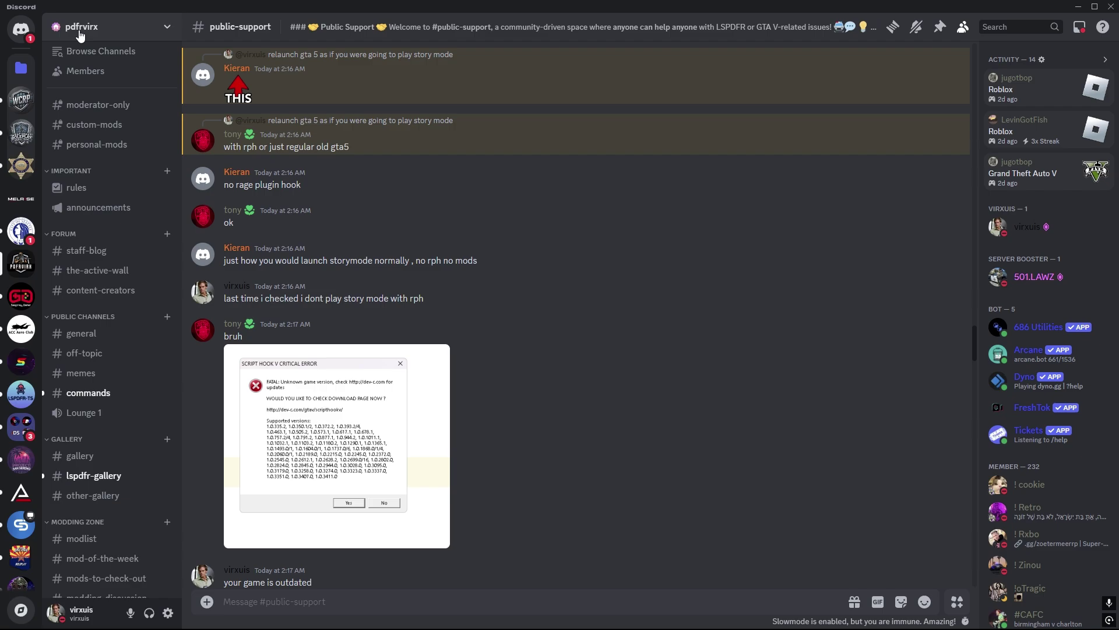
{"action": "scroll", "coordinate": [90, 339], "scroll_direction": "down", "scroll_amount": 2}
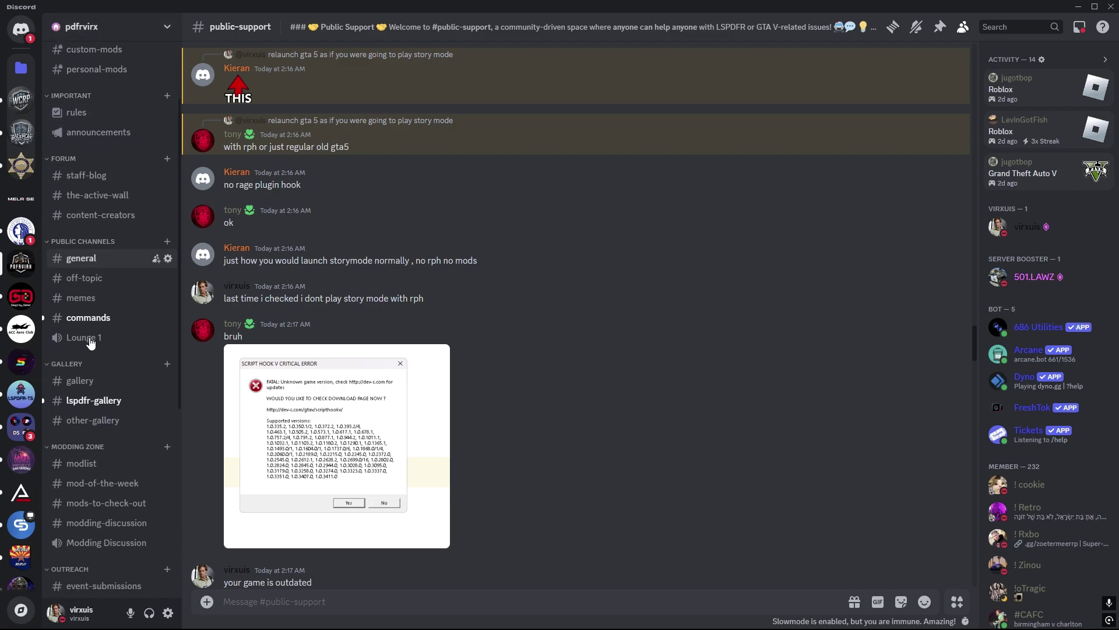
{"action": "scroll", "coordinate": [91, 341], "scroll_direction": "down", "scroll_amount": 3}
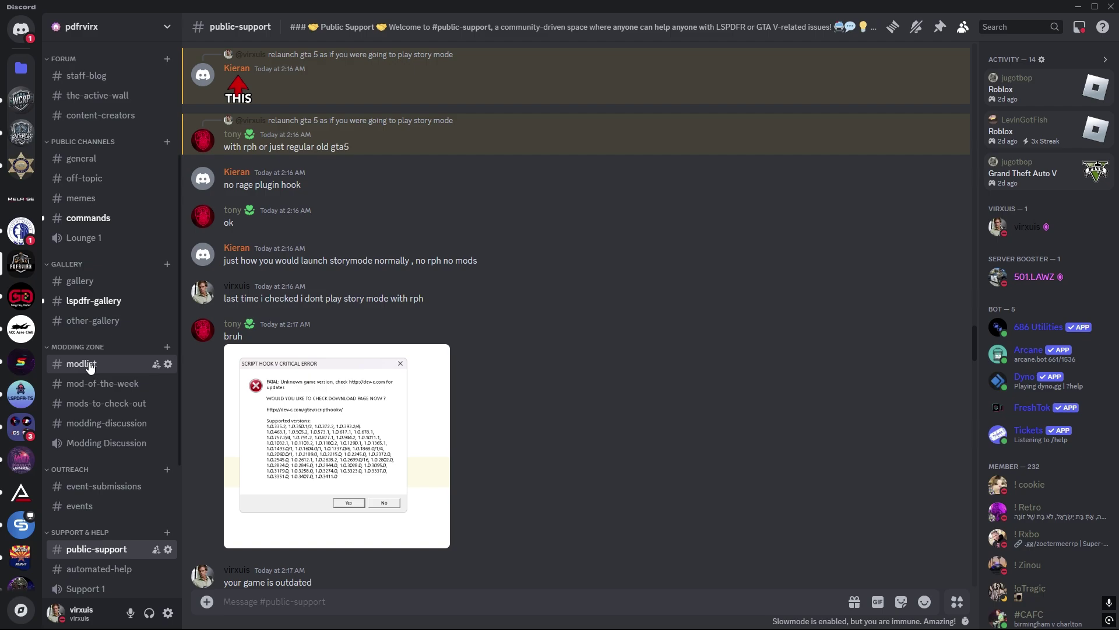
{"action": "left_click", "coordinate": [91, 367]}
- Post backup.rar in #modlist and download it despite the warning
{"action": "key", "text": "Return"}
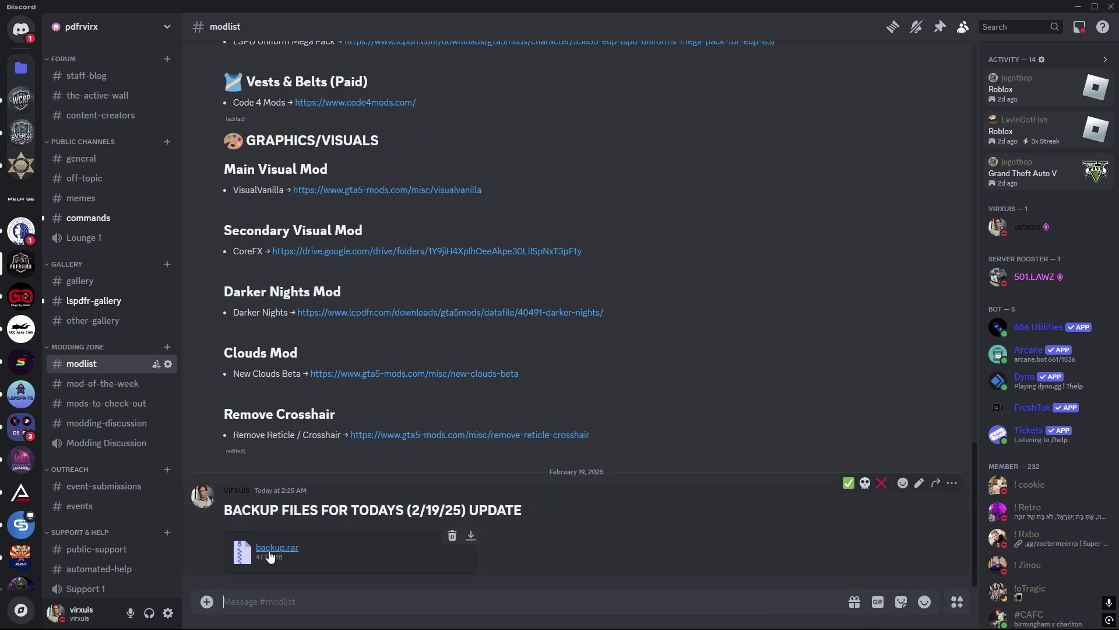
{"action": "left_click", "coordinate": [472, 538]}
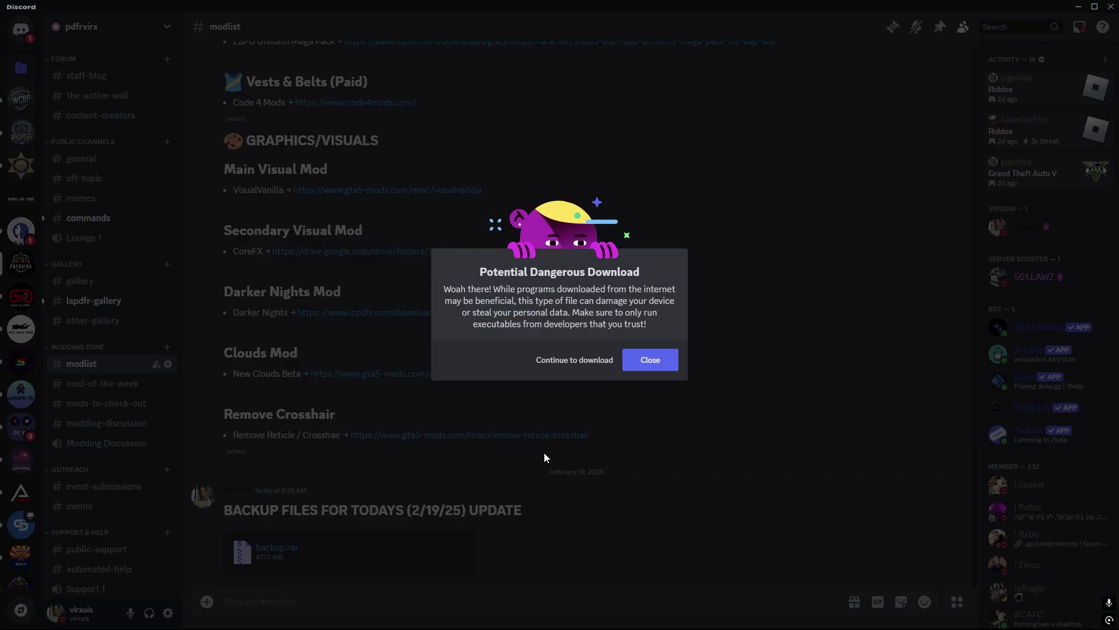
{"action": "left_click", "coordinate": [569, 369]}
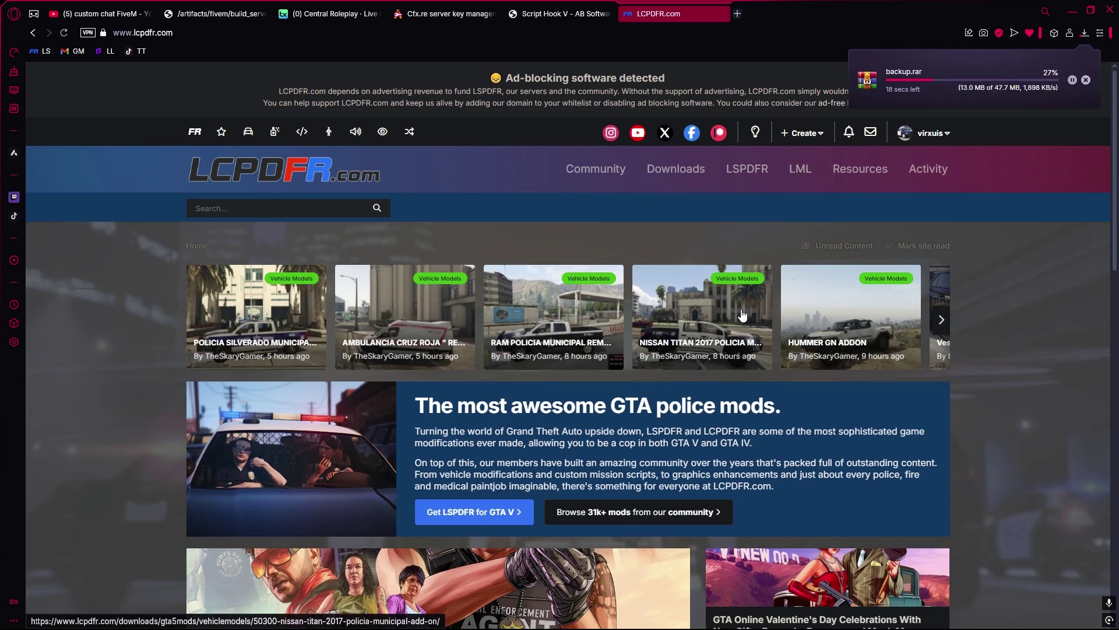
{"action": "scroll", "coordinate": [734, 315], "scroll_direction": "down", "scroll_amount": 5}
{"action": "scroll", "coordinate": [735, 315], "scroll_direction": "up", "scroll_amount": 5}
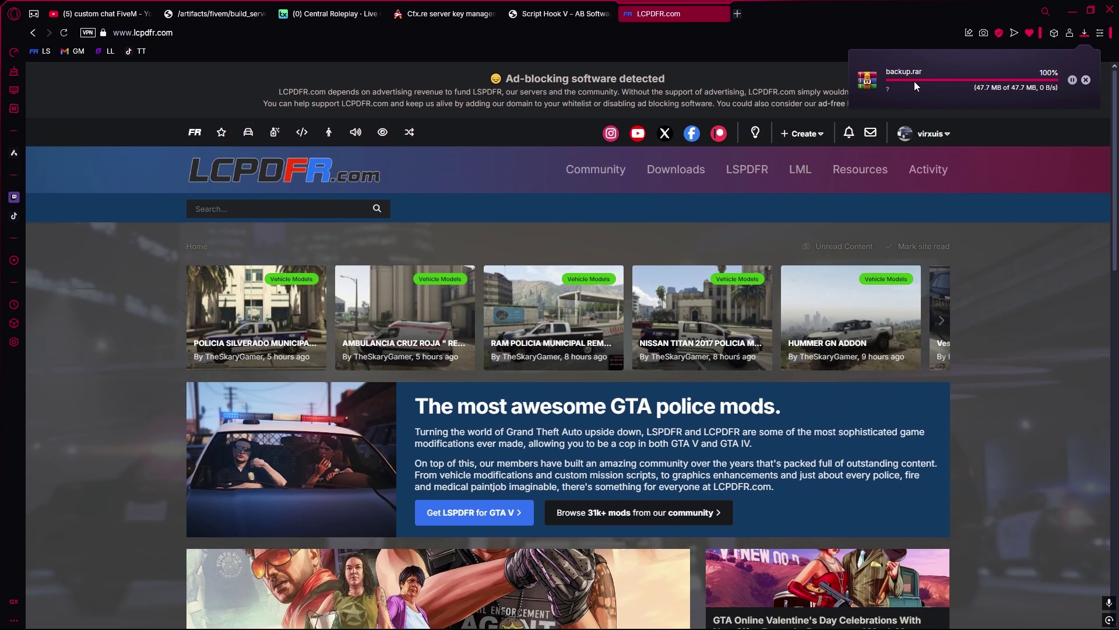
- Open backup.rar in WinRAR at the upper right and launch File Explorer
{"action": "left_click", "coordinate": [937, 81]}
{"action": "left_click_drag", "start_coordinate": [835, 156], "coordinate": [901, 76]}
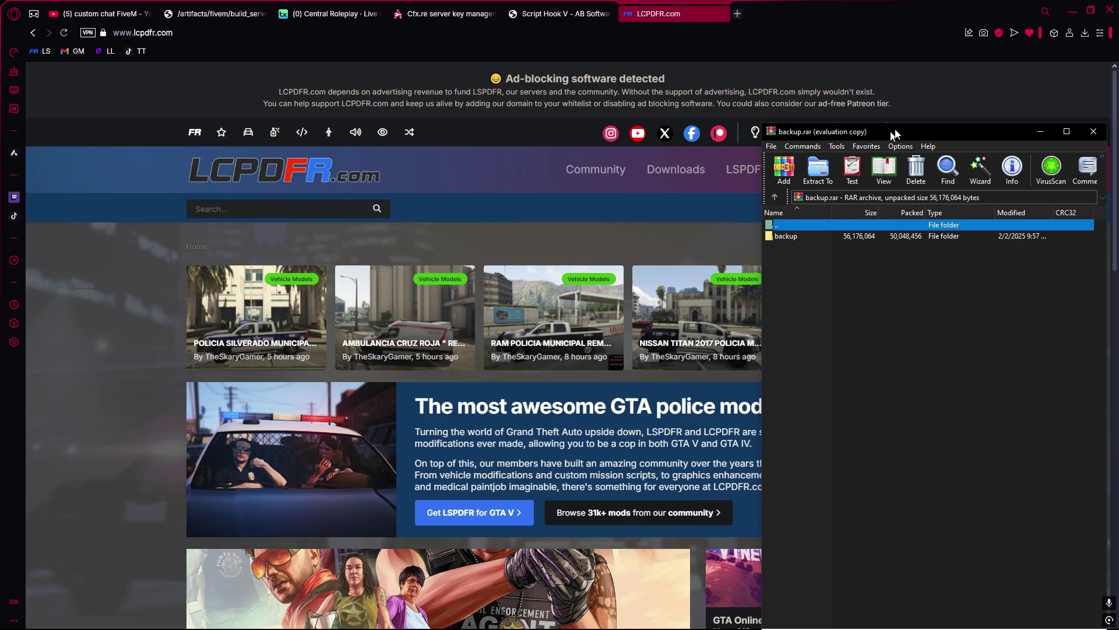
{"action": "left_click", "coordinate": [1066, 11]}
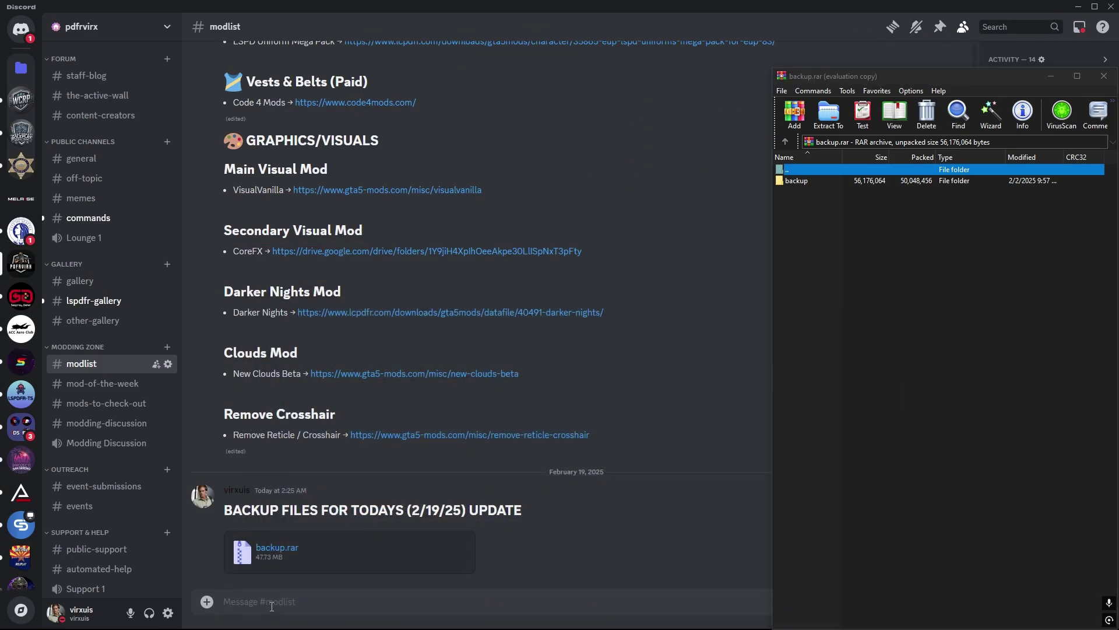
{"action": "key", "text": "super"}
{"action": "type", "text": "file"}
{"action": "key", "text": "Return"}
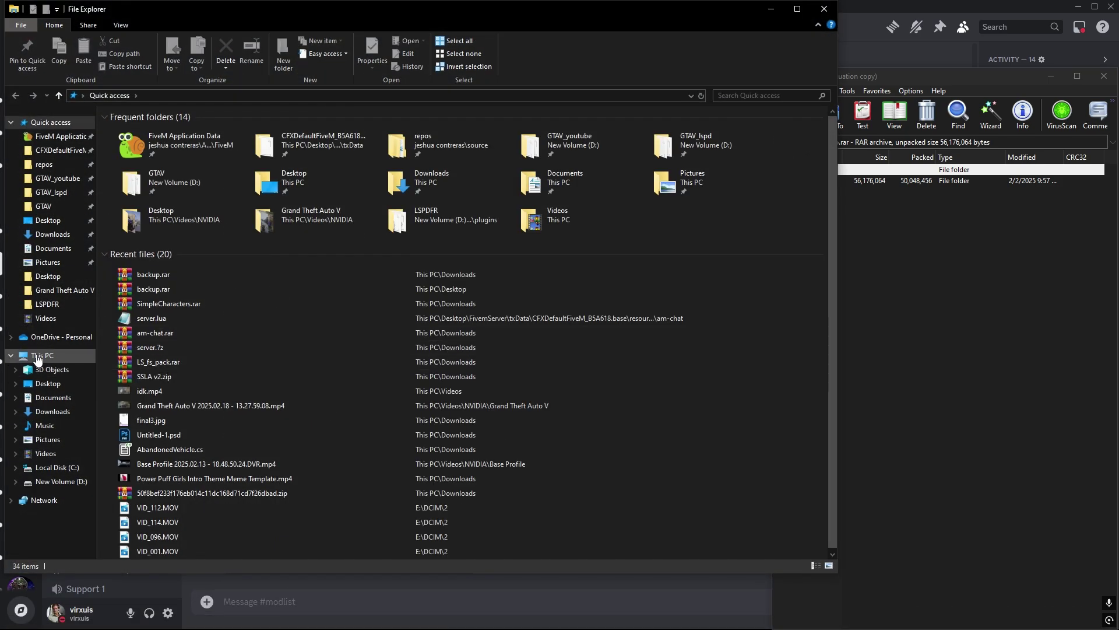
- Browse to D:\GTAV in File Explorer and bring the WinRAR archive back in front
{"action": "left_click", "coordinate": [40, 356]}
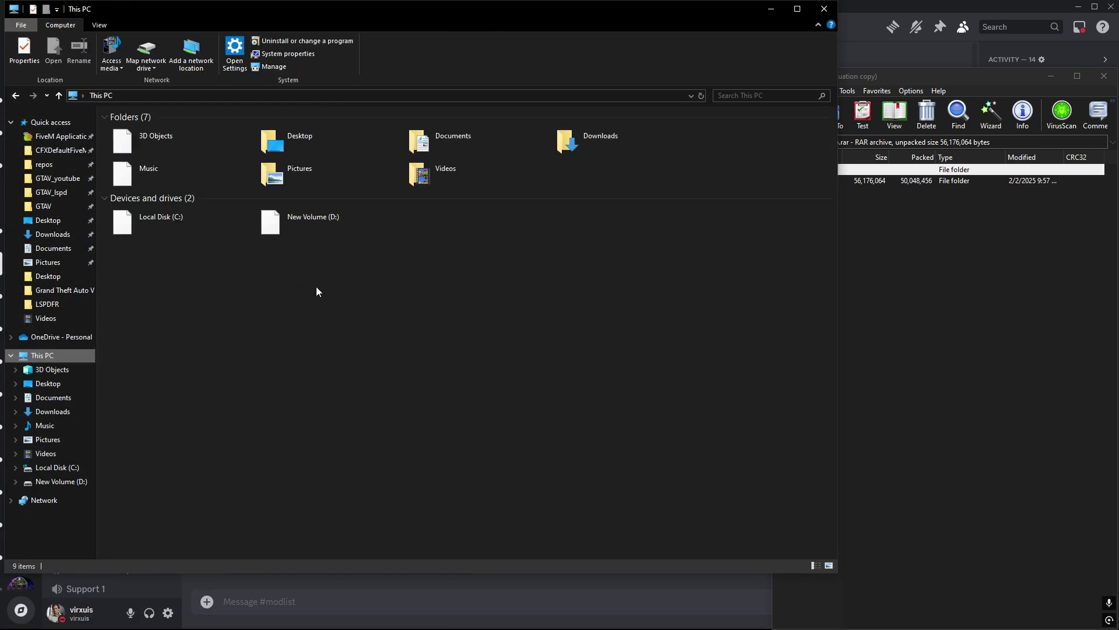
{"action": "double_click", "coordinate": [349, 224]}
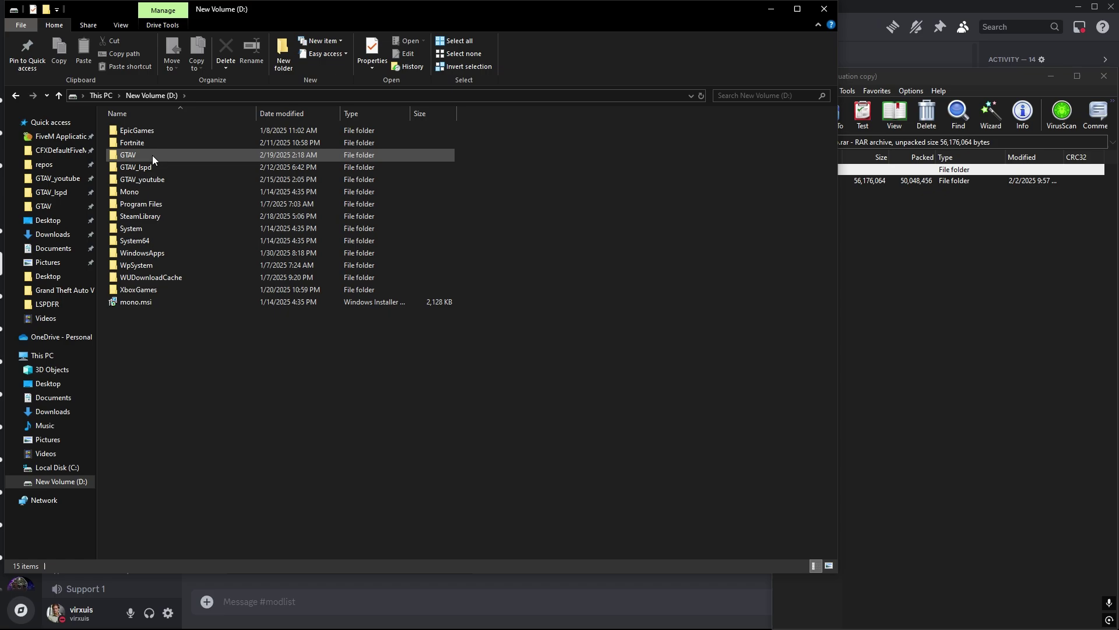
{"action": "double_click", "coordinate": [132, 155]}
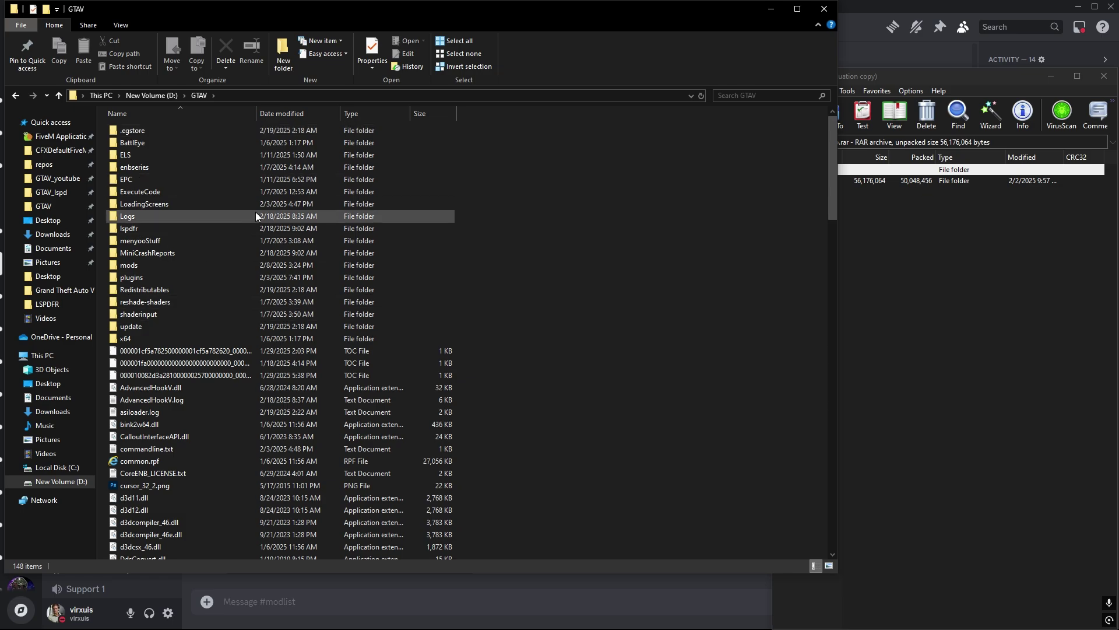
{"action": "left_click", "coordinate": [863, 258]}
- Move GTA5.exe, GTA5_BE.exe and PlayGTAV.exe from the archive's backup folder into GTAV, replacing the existing files
{"action": "double_click", "coordinate": [789, 182]}
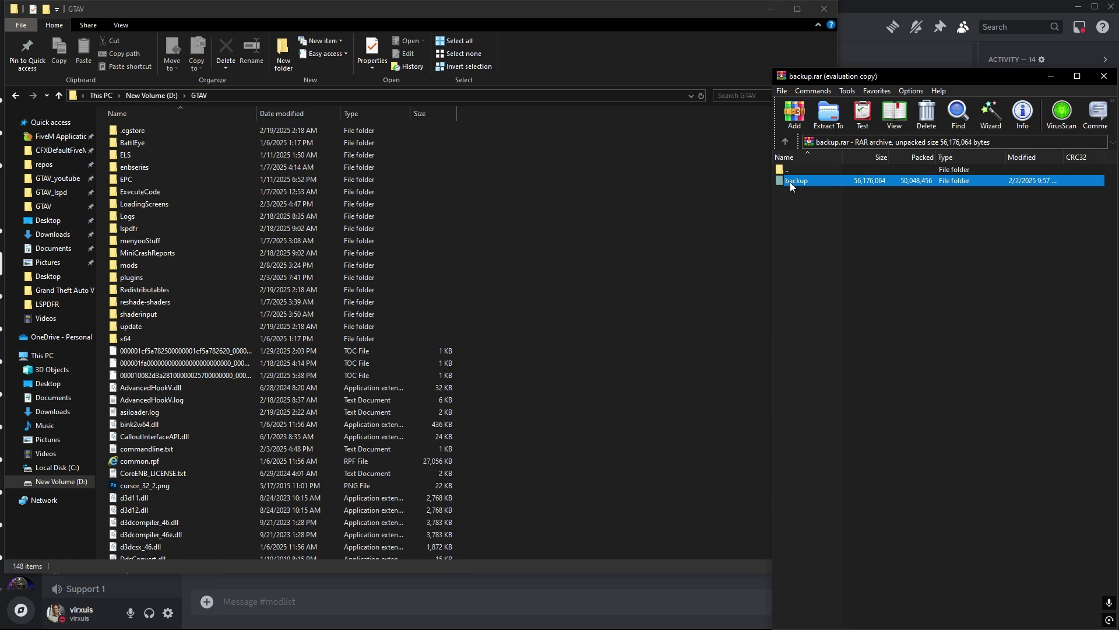
{"action": "left_click_drag", "start_coordinate": [870, 244], "coordinate": [799, 187]}
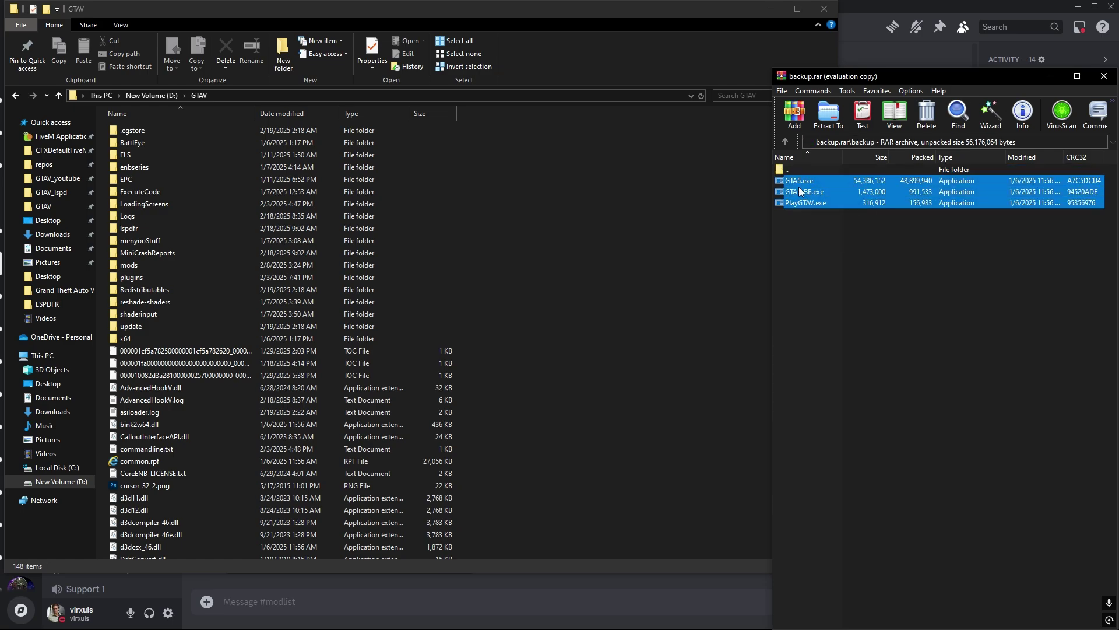
{"action": "left_click_drag", "start_coordinate": [751, 257], "coordinate": [616, 267]}
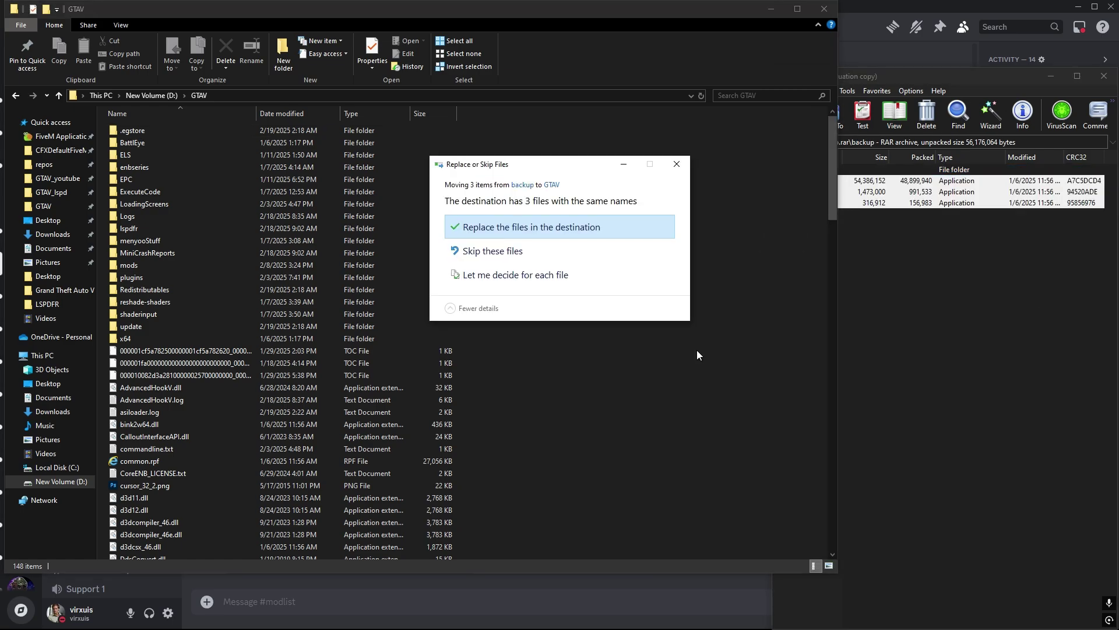
{"action": "left_click", "coordinate": [543, 228]}
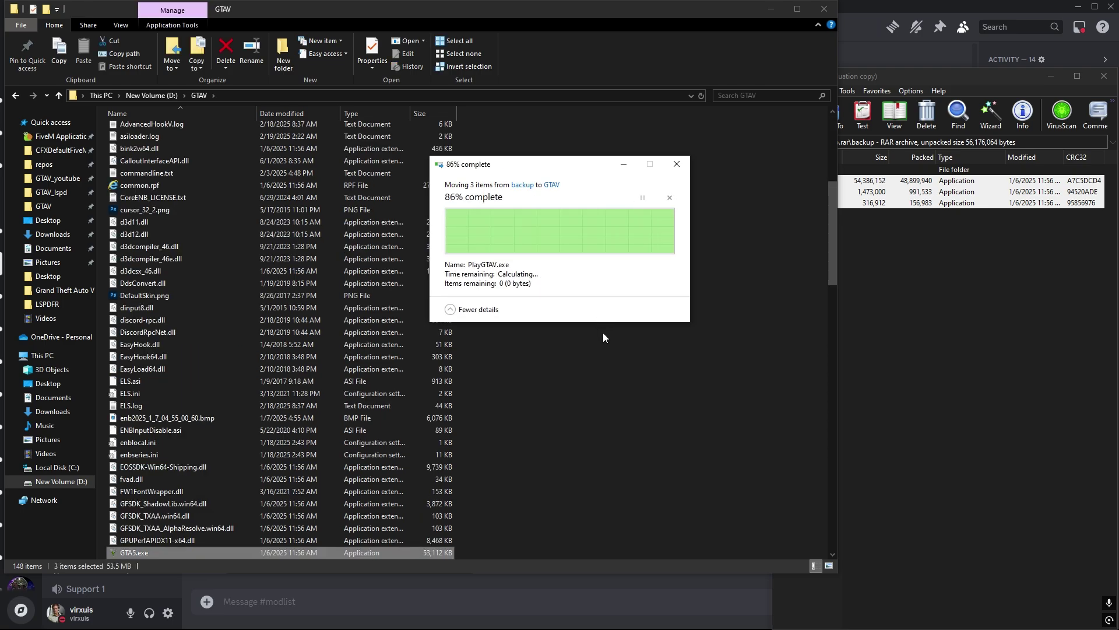
{"action": "left_click", "coordinate": [622, 339]}
- Launch RAGE Plugin Hook from a Windows Start menu search
{"action": "key", "text": "super"}
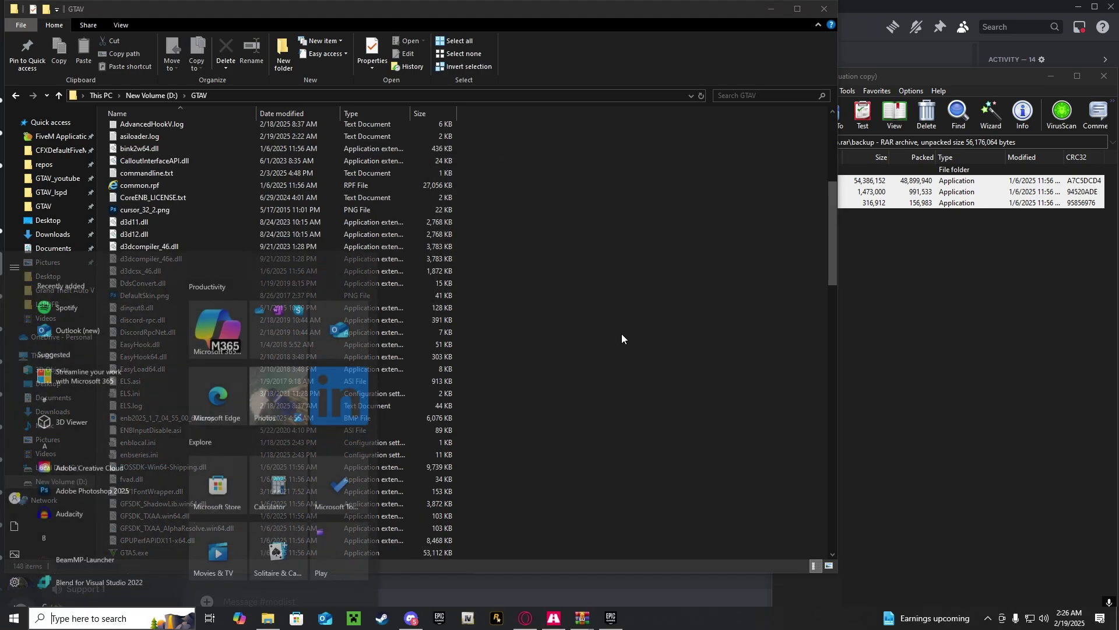
{"action": "type", "text": "epic"}
{"action": "key", "text": "Return"}
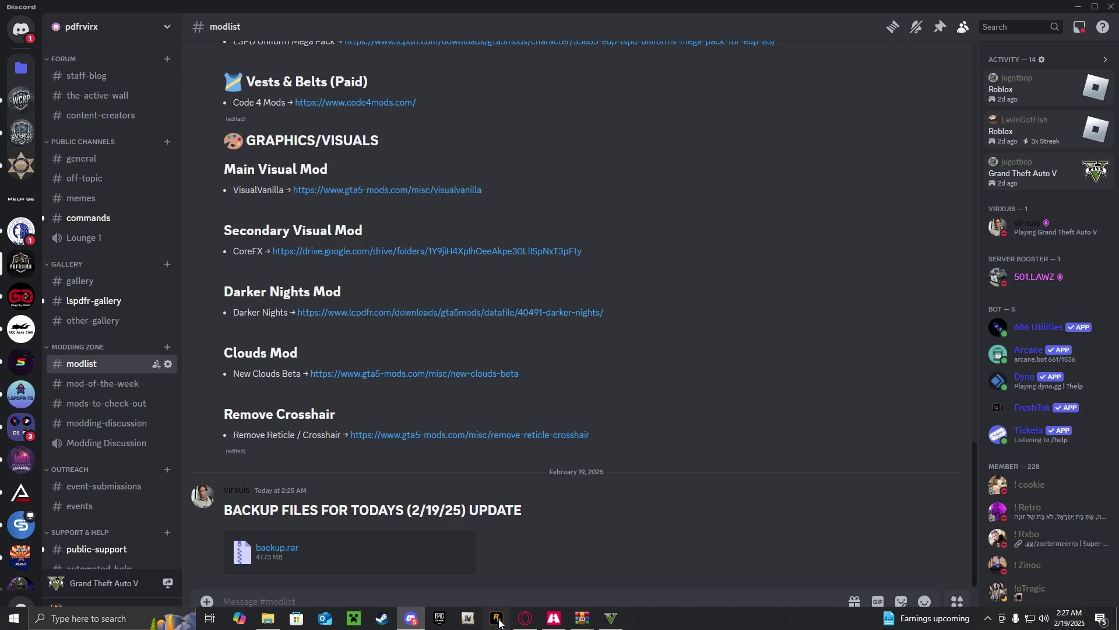
{"action": "scroll", "coordinate": [134, 461], "scroll_direction": "down", "scroll_amount": 3}
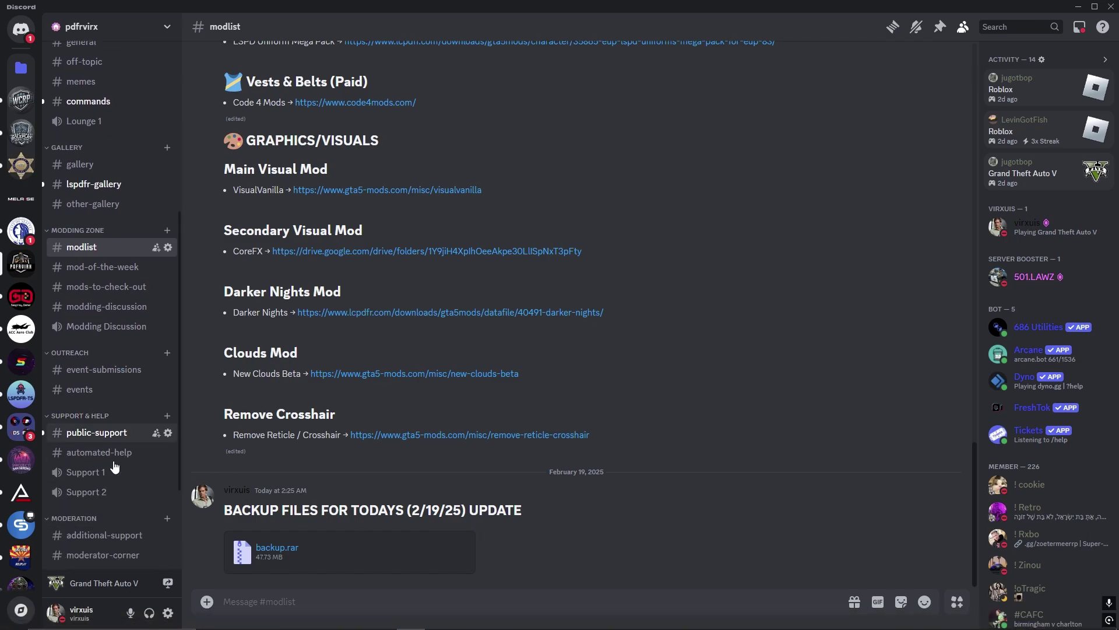
- Open #public-support, then let RAGE Plugin Hook unblock the flagged game files
{"action": "left_click", "coordinate": [88, 432]}
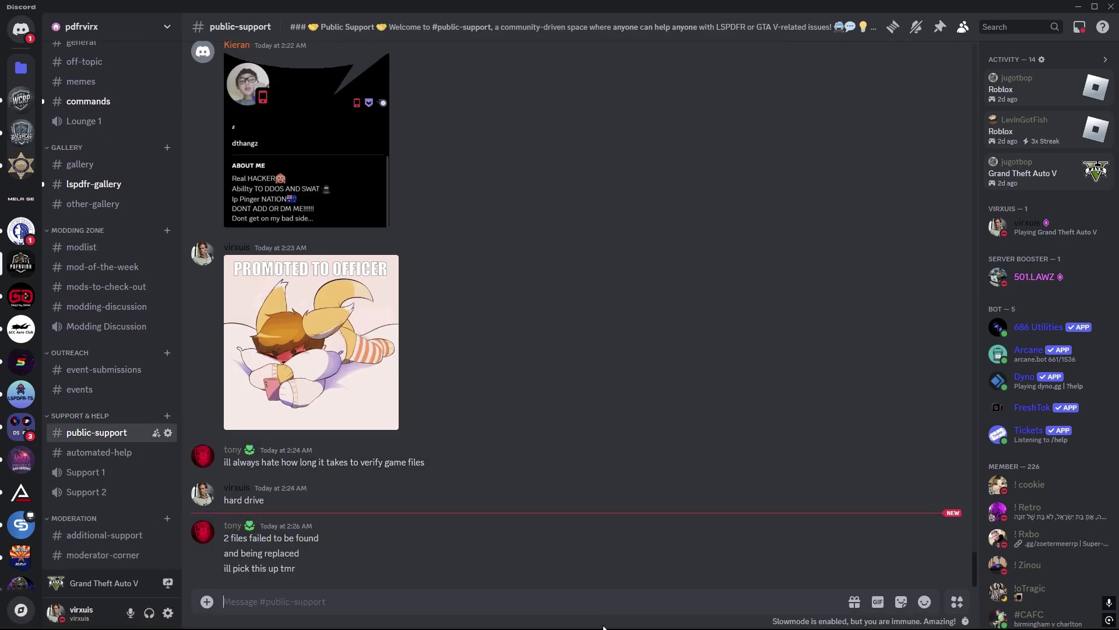
{"action": "key", "text": "alt+Tab"}
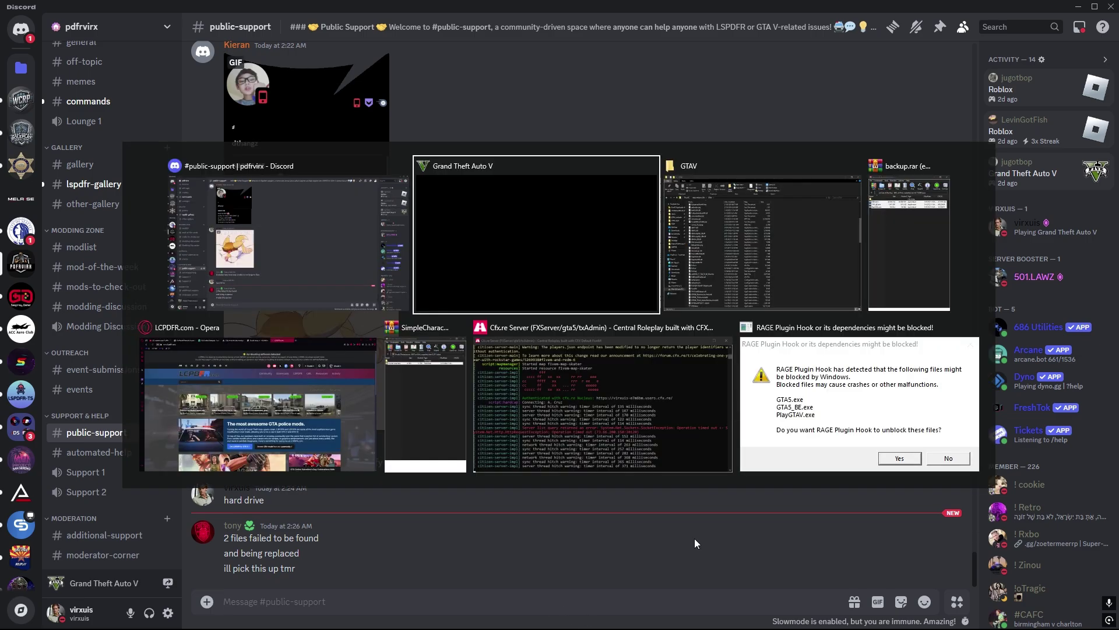
{"action": "left_click", "coordinate": [832, 449]}
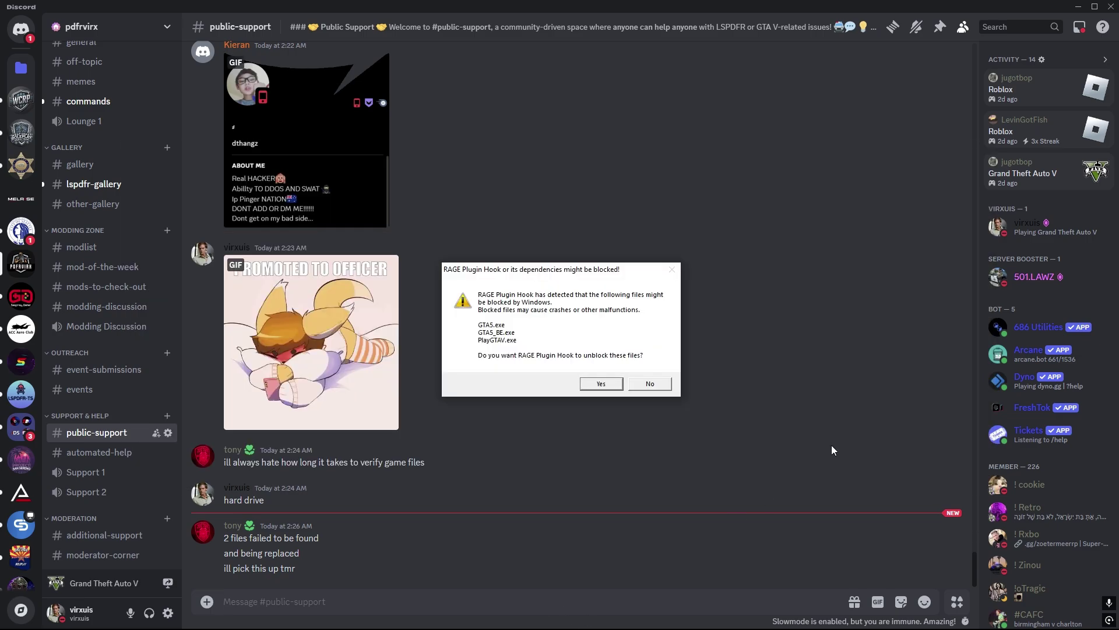
{"action": "left_click", "coordinate": [603, 384]}
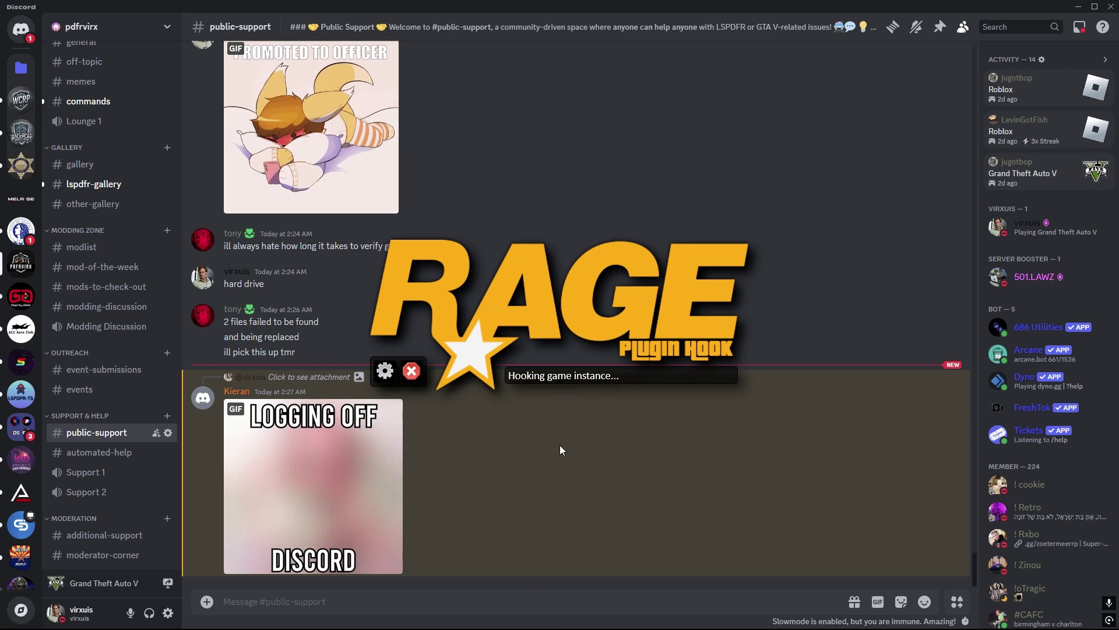
- Switch to the running Grand Theft Auto V and start Story Mode
{"action": "key", "text": "alt+Tab"}
{"action": "left_click", "coordinate": [479, 276]}
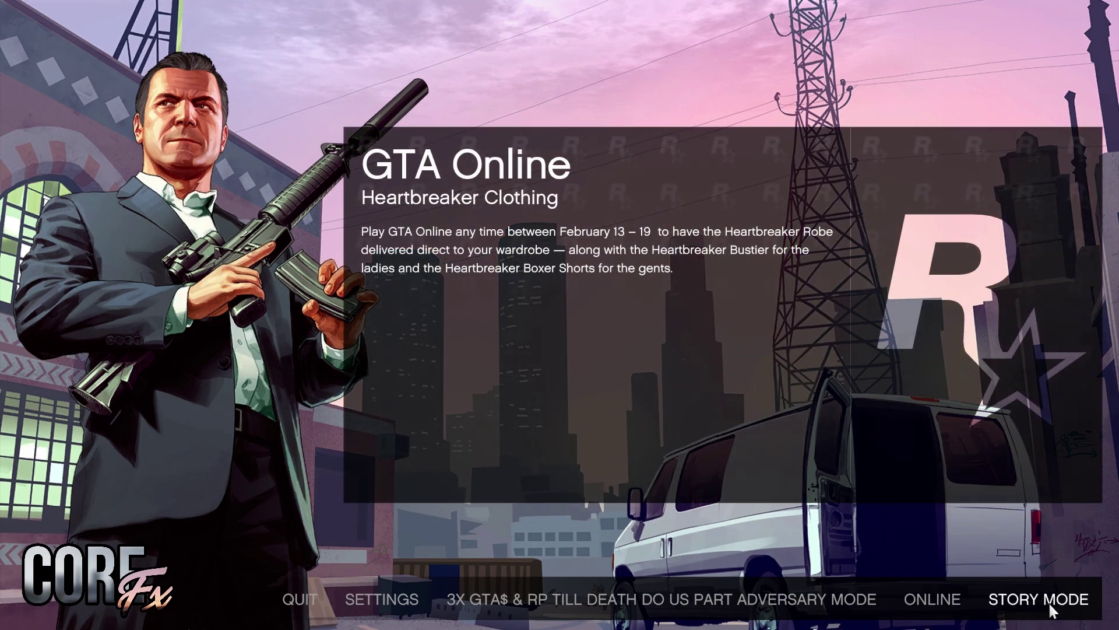
{"action": "left_click", "coordinate": [1049, 601]}
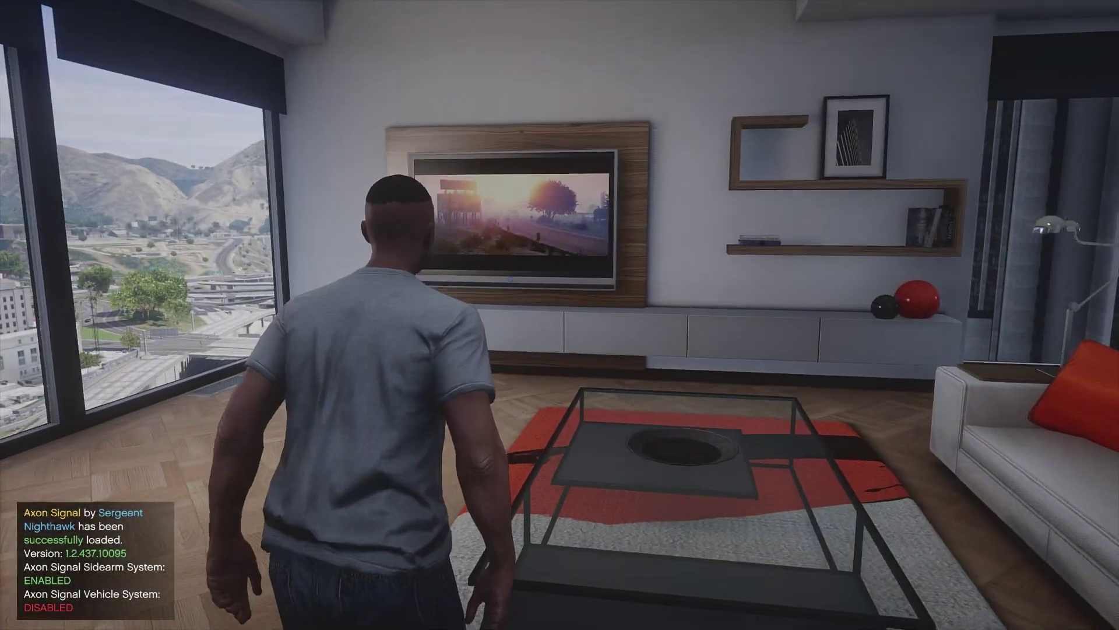
- Teleport to the Mission Row police station with GotoPD in the RPH console
{"action": "key", "text": "F4"}
{"action": "type", "text": "LoadFX"}
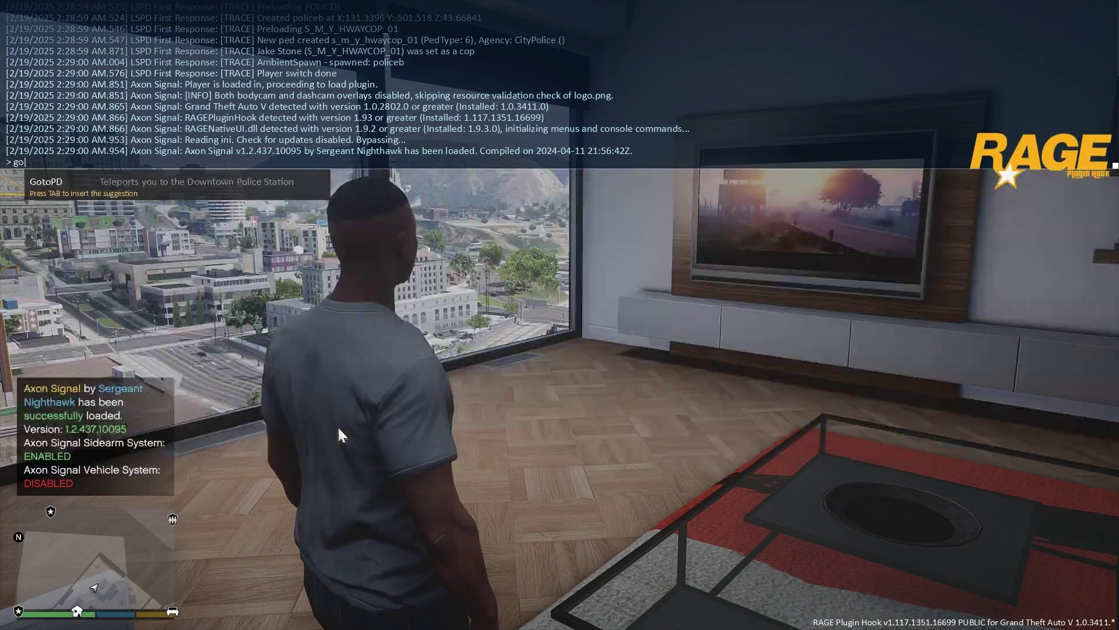
{"action": "key", "text": "Return"}
{"action": "key", "text": "F4"}
{"action": "key", "text": "F4"}
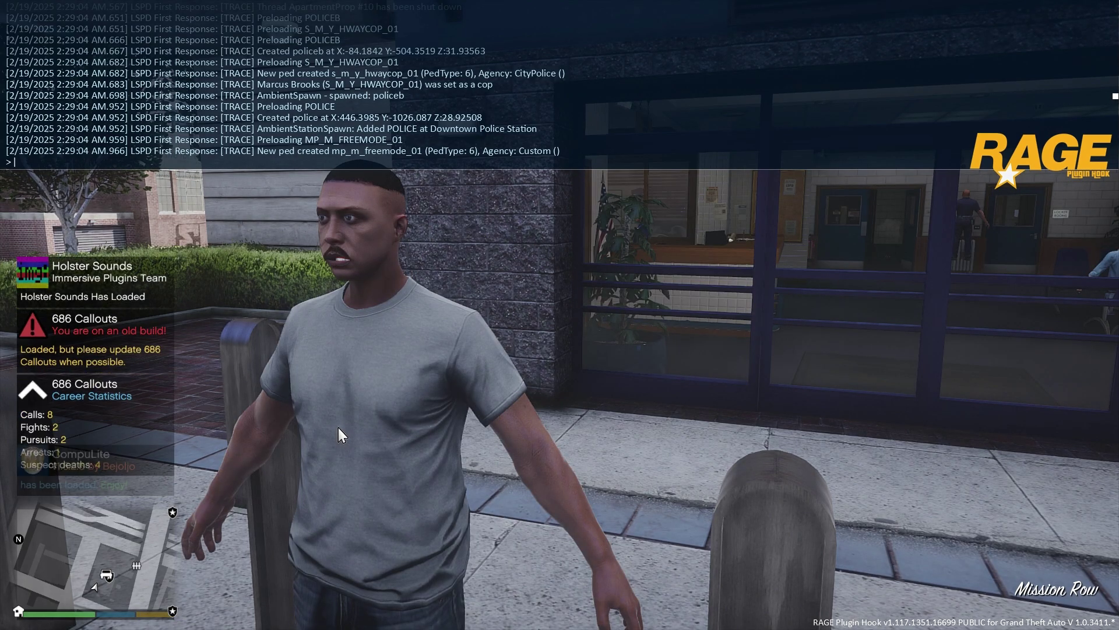
{"action": "key", "text": "F4"}
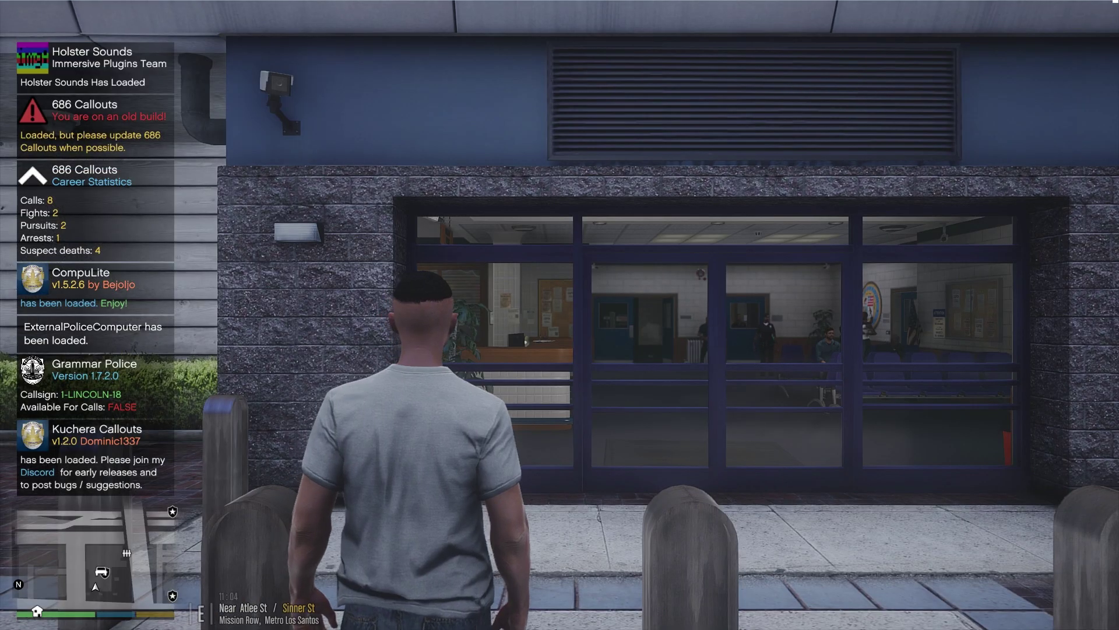
- Run down the ramp, then open and close the EUP outfit menu
{"action": "key", "text": "w"}
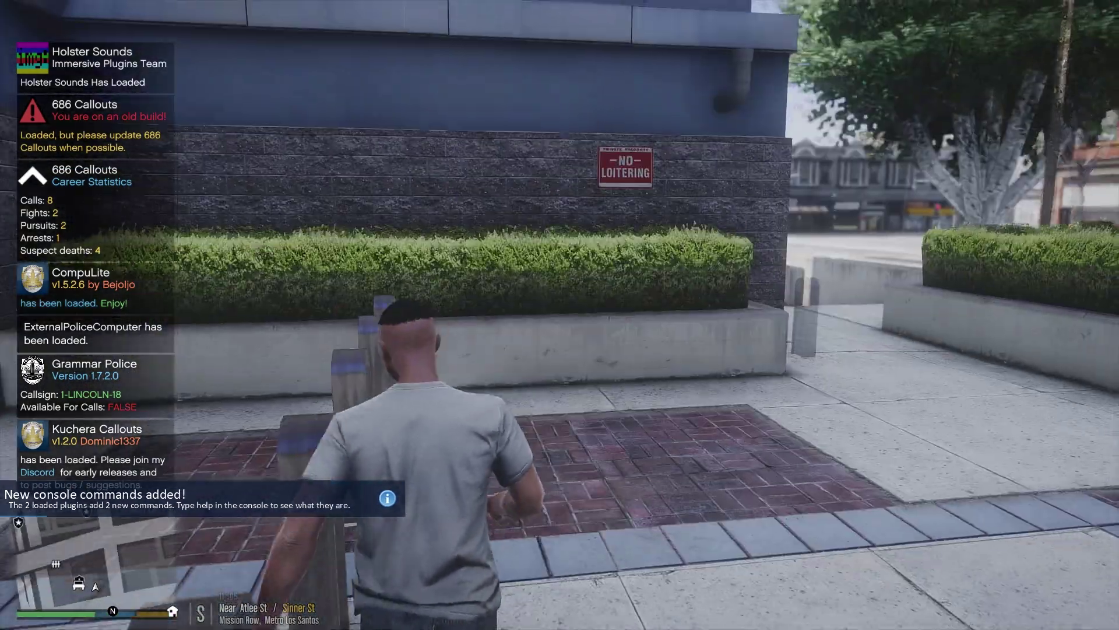
{"action": "key", "text": "w"}
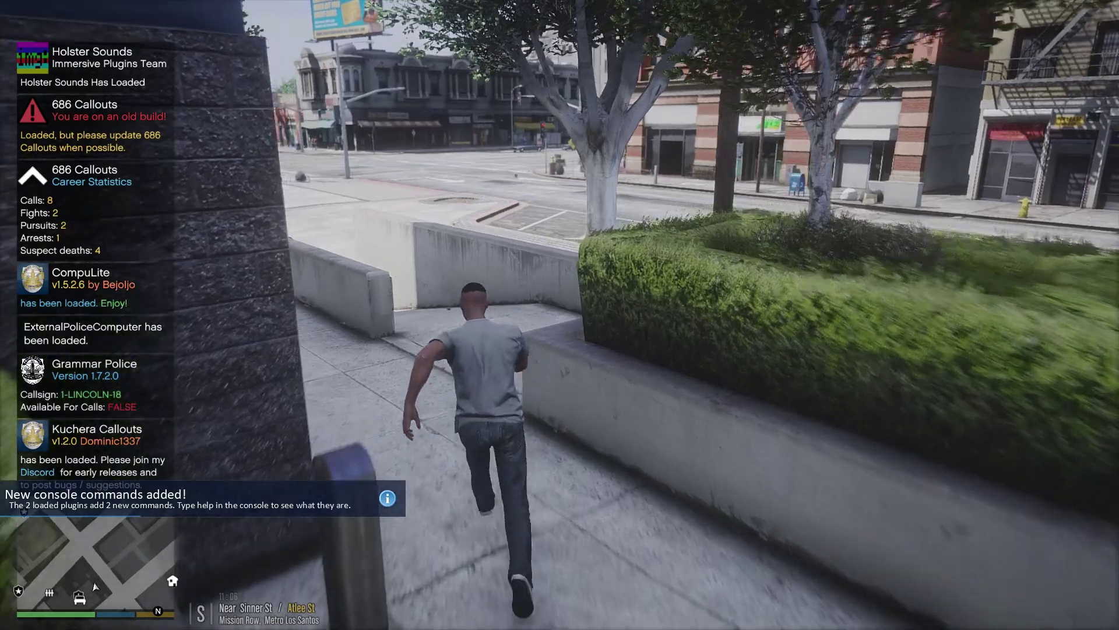
{"action": "key", "text": "F11"}
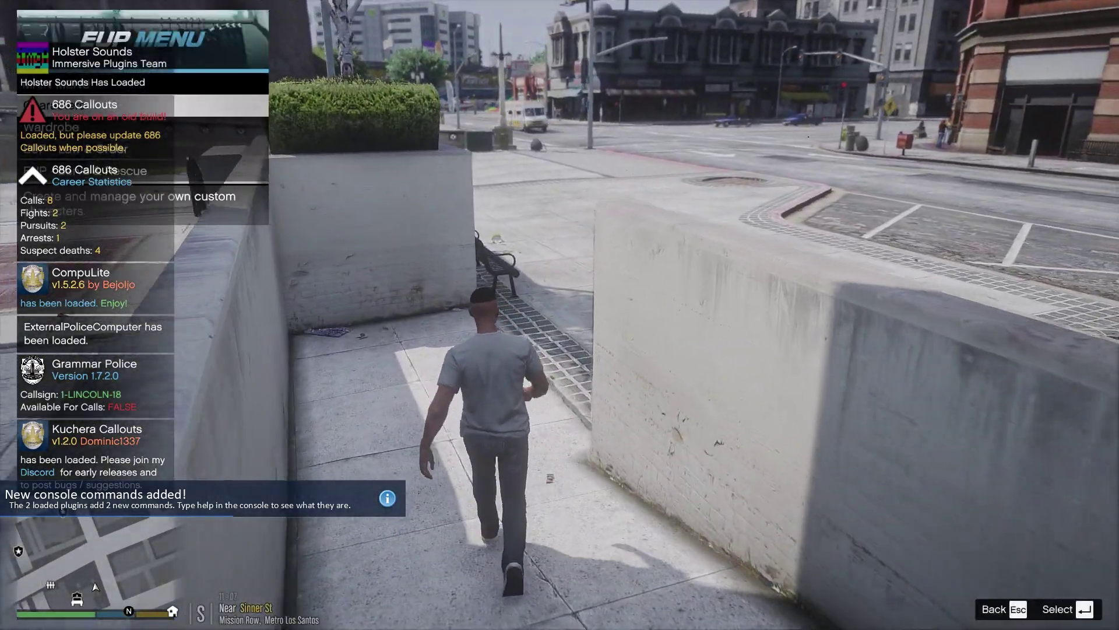
{"action": "key", "text": "Return"}
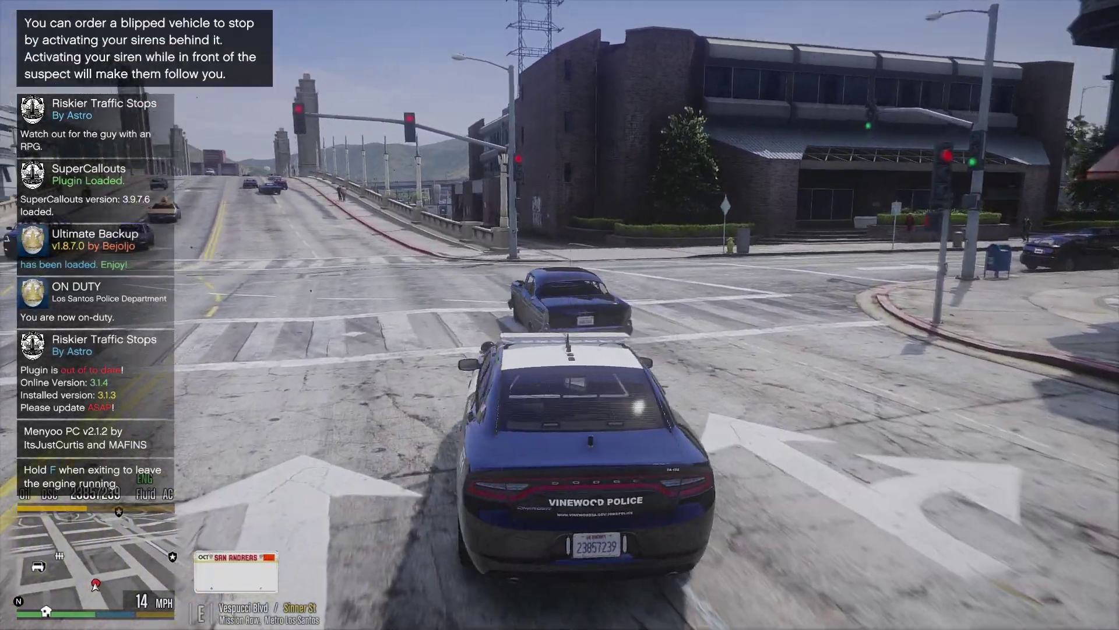
- Turn on the cruiser's lights and chase the suspect along Adam's Apple Blvd
{"action": "key", "text": "e"}
{"action": "key", "text": "d"}
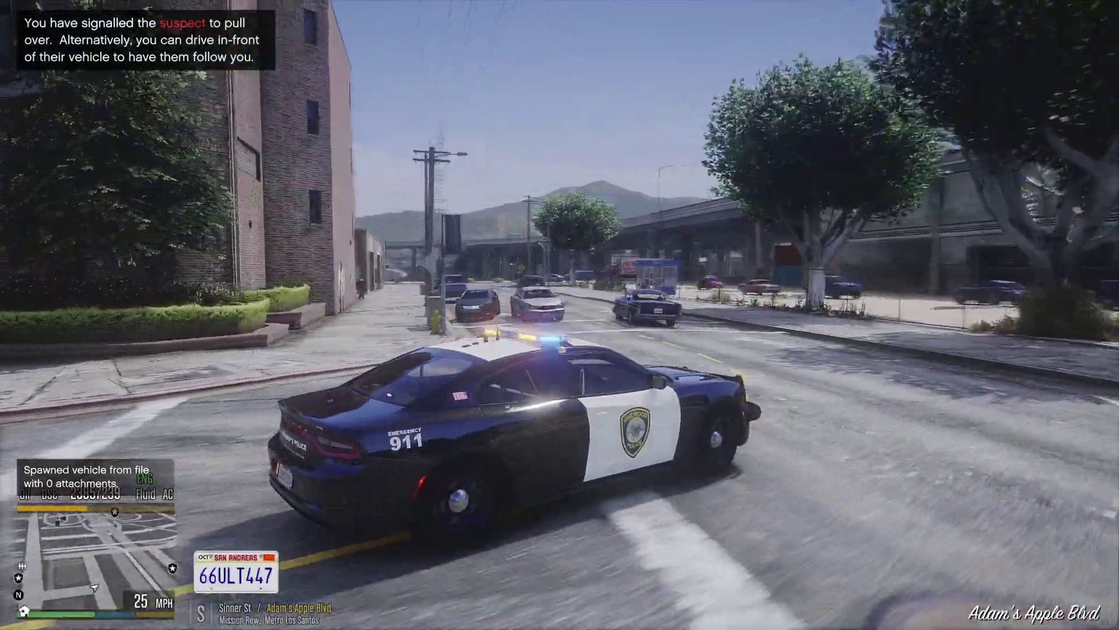
{"action": "key", "text": "w"}
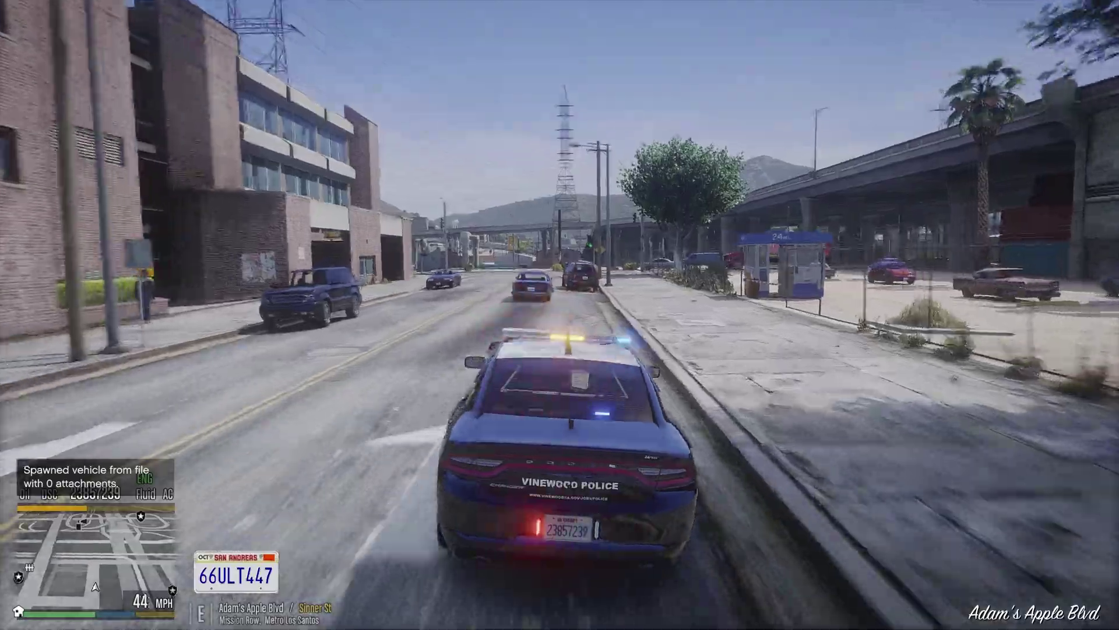
{"action": "key", "text": "w"}
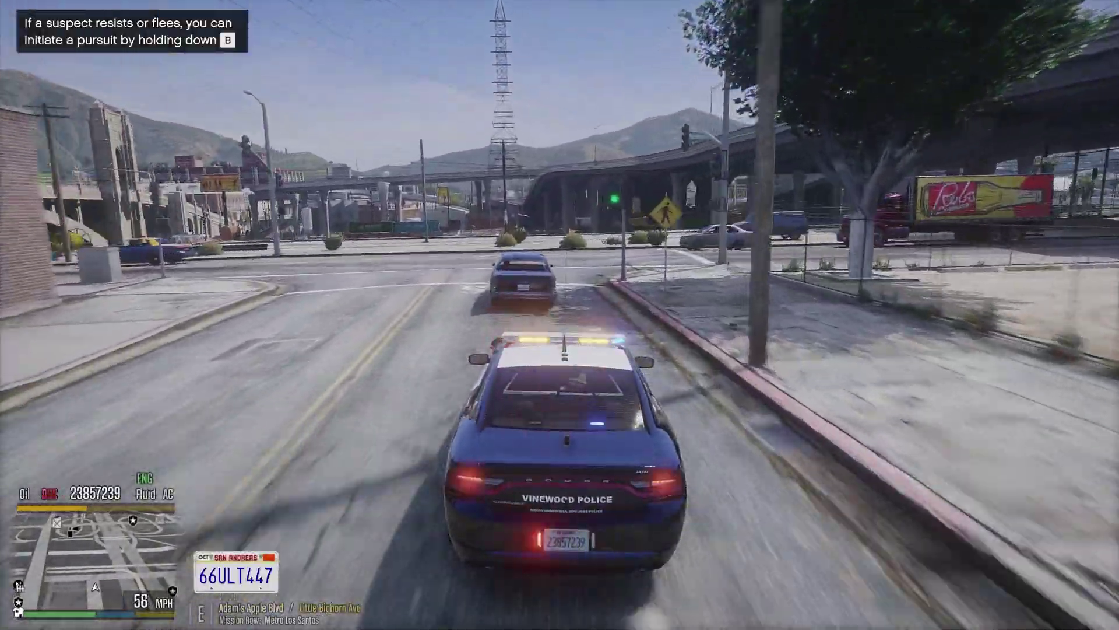
{"action": "key", "text": "s"}
- Follow the suspect onto Little Bighorn Ave, then chase on foot over the fence
{"action": "key", "text": "d"}
{"action": "key", "text": "w"}
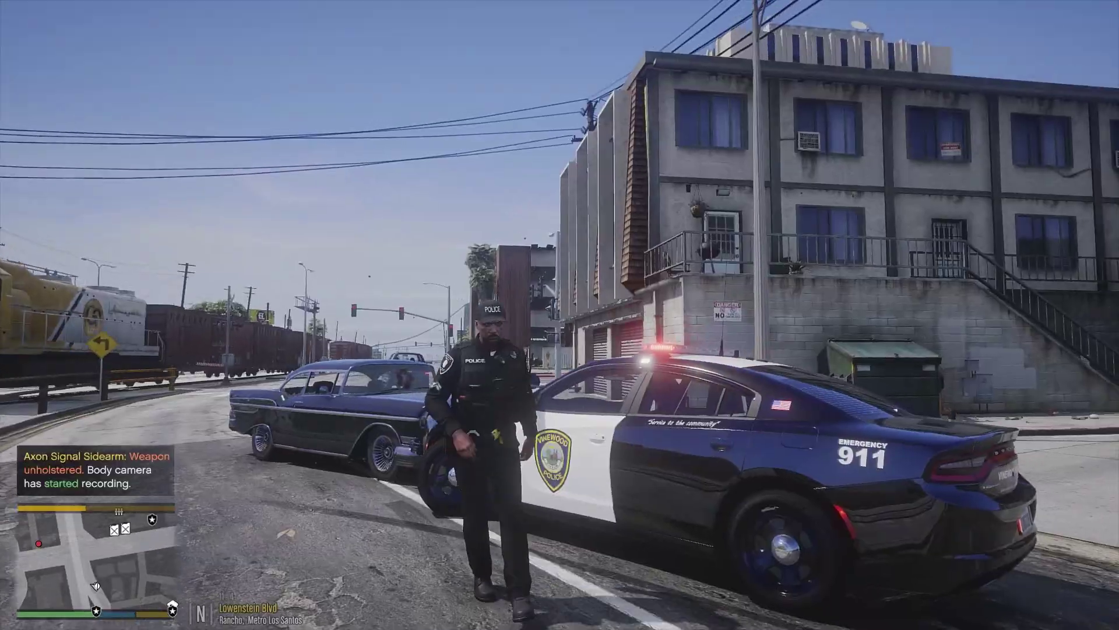
{"action": "key", "text": "w"}
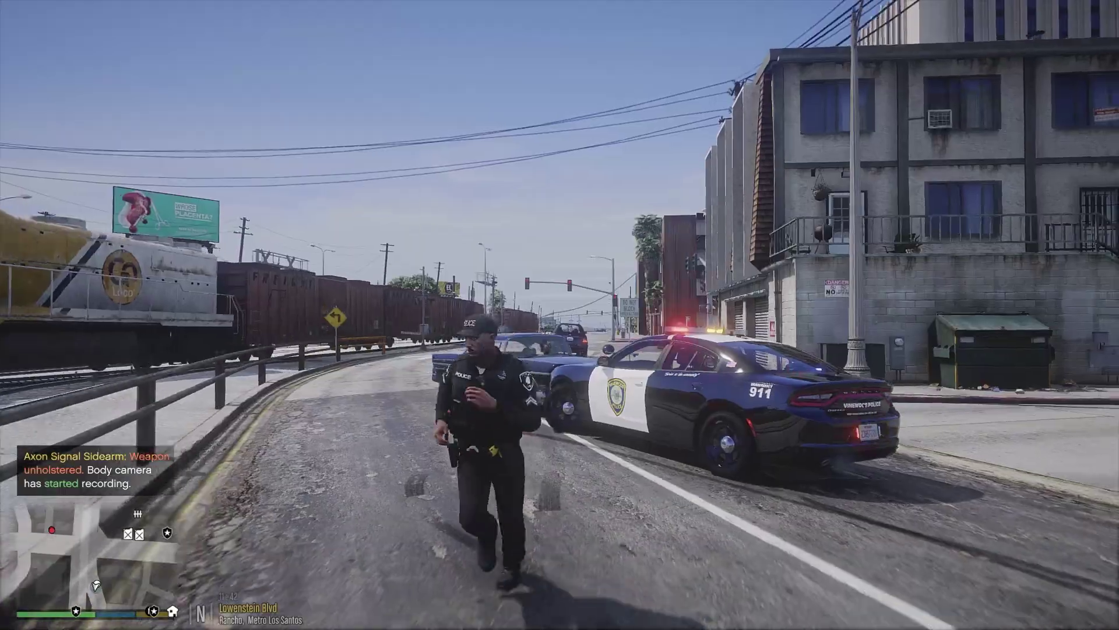
{"action": "key", "text": "space"}
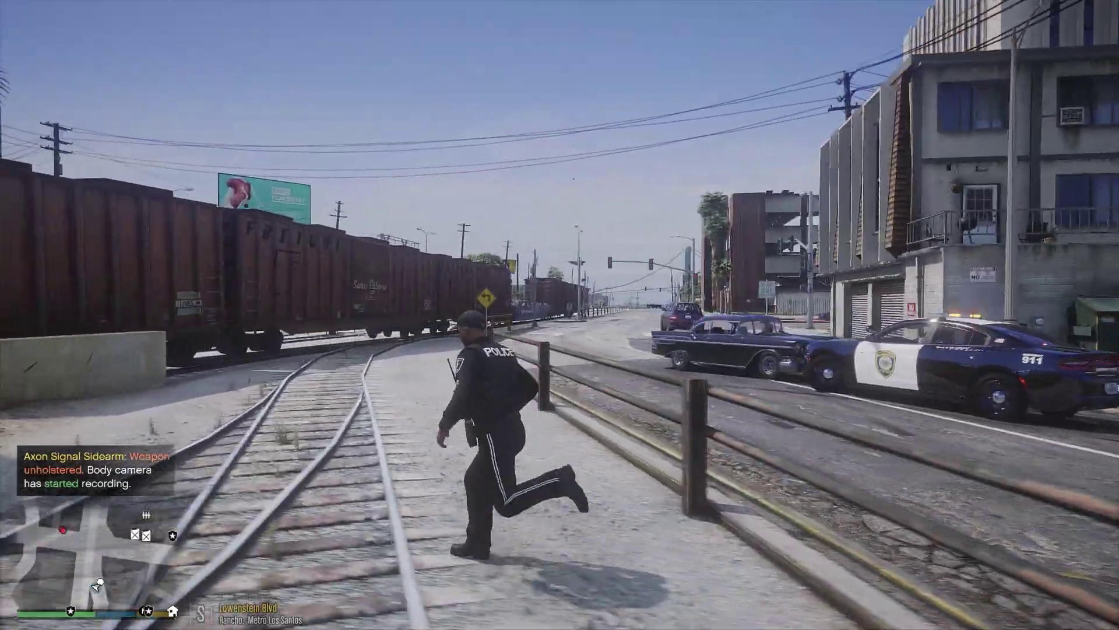